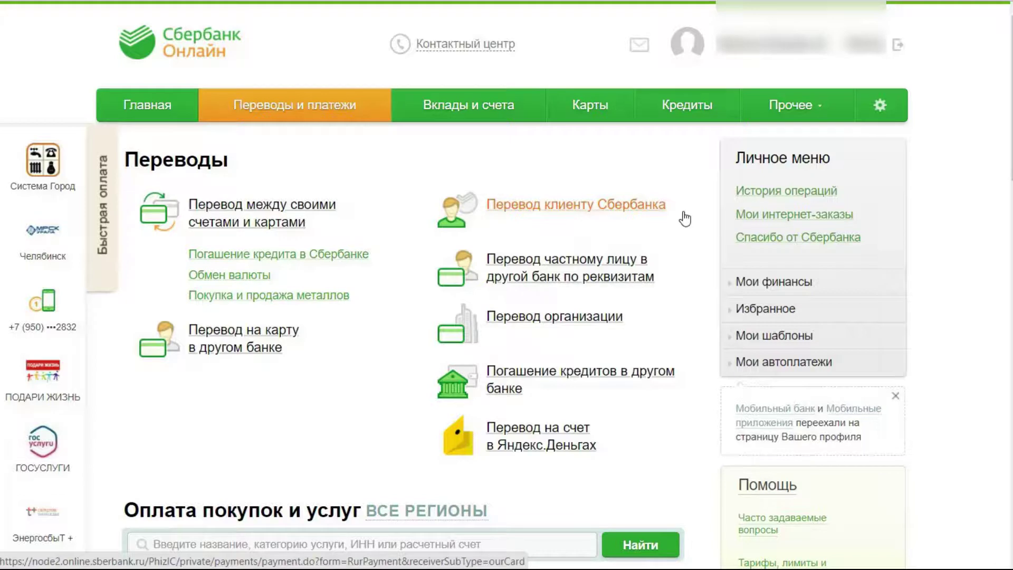
# Choose 'Перевод на карту в другом банке' on the Переводы и платежи page
pyautogui.scroll(-2, 684, 219)
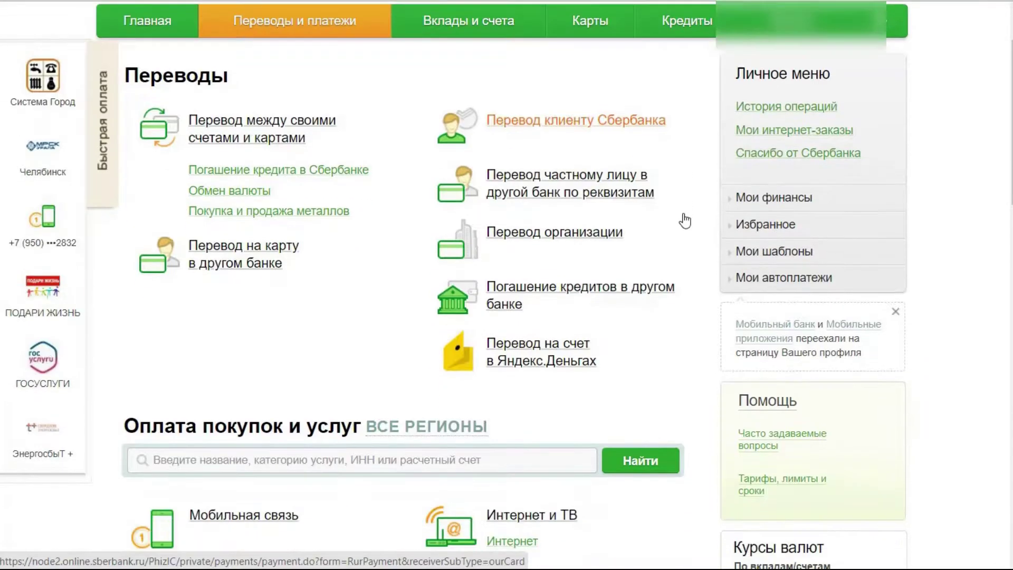
pyautogui.click(253, 268)
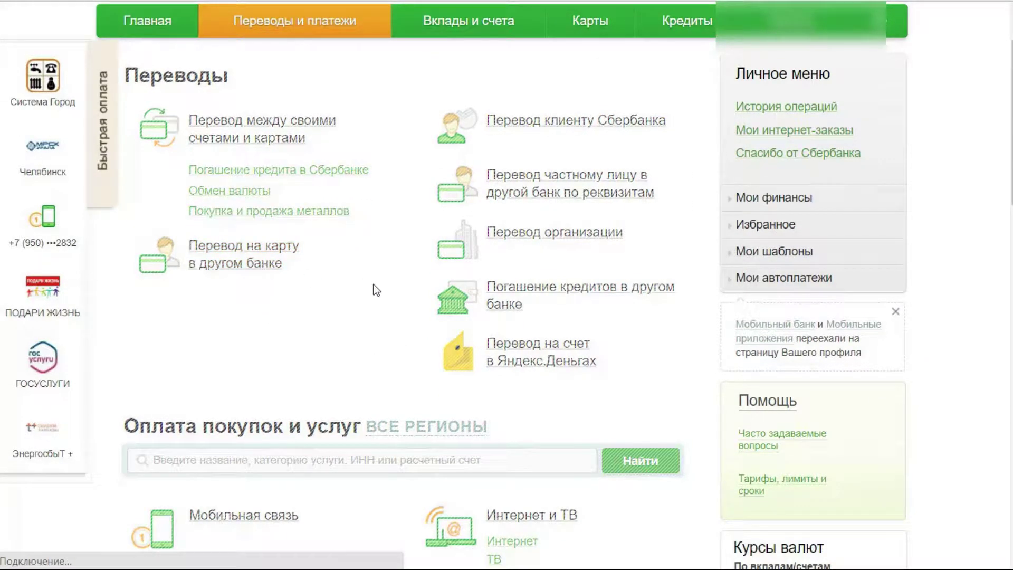
# Paste the recipient's card number into the card number field
pyautogui.scroll(-3, 580, 286)
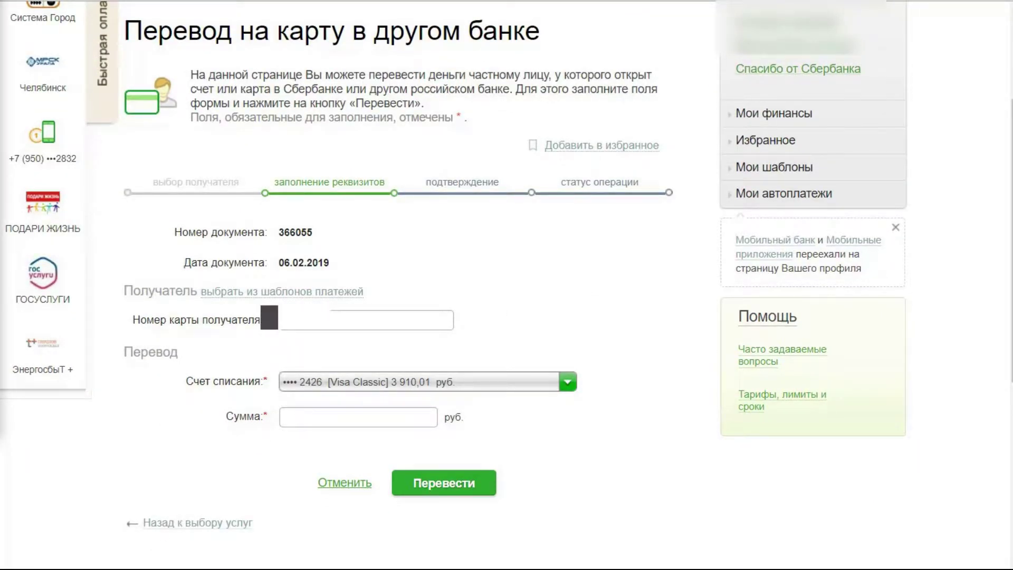
pyautogui.rightClick(294, 319)
pyautogui.click(358, 451)
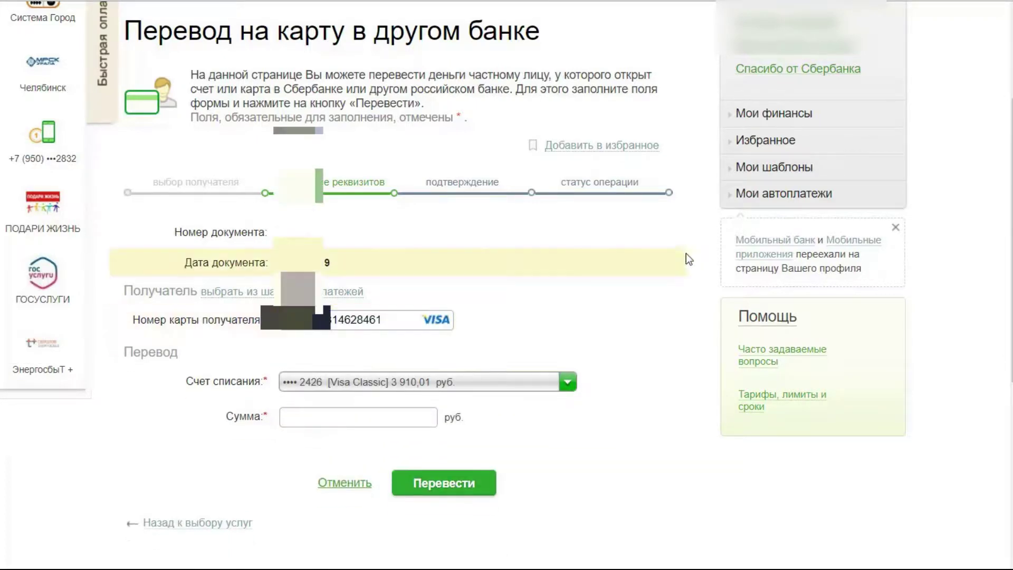
# Keep the rouble Visa Classic card as source, enter 3000 roubles and submit the transfer
pyautogui.scroll(-3, 687, 252)
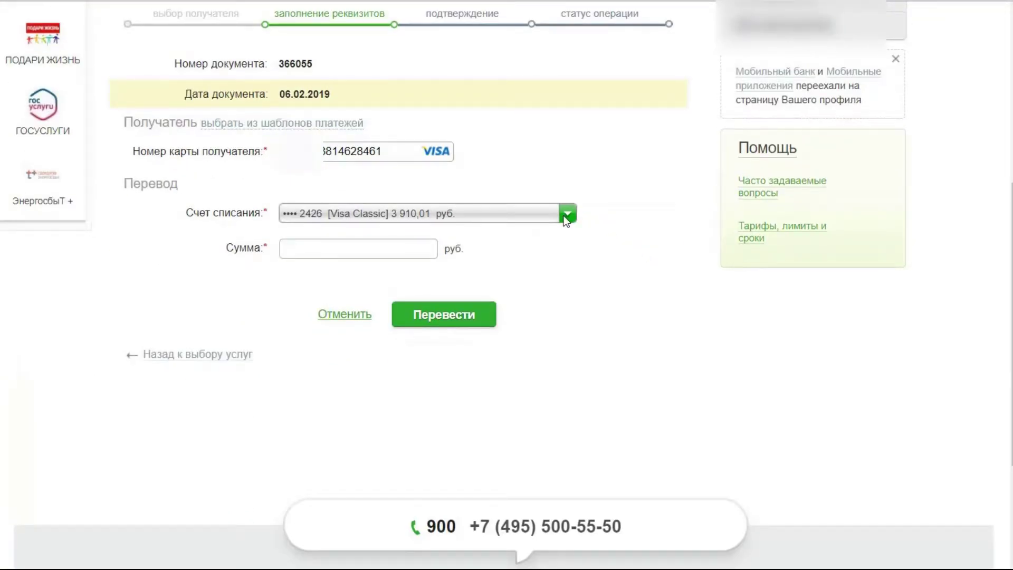
pyautogui.click(568, 214)
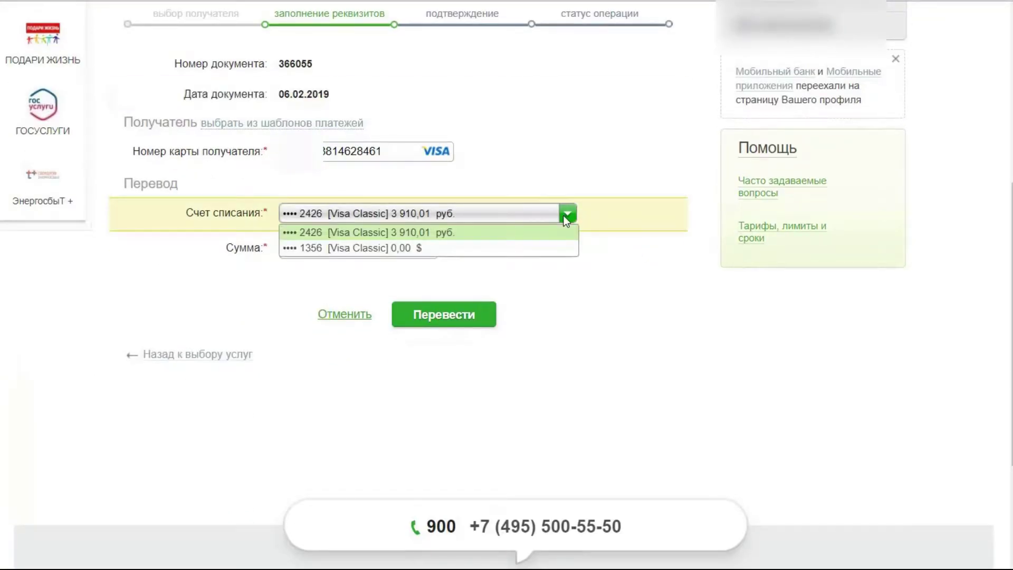
pyautogui.click(539, 240)
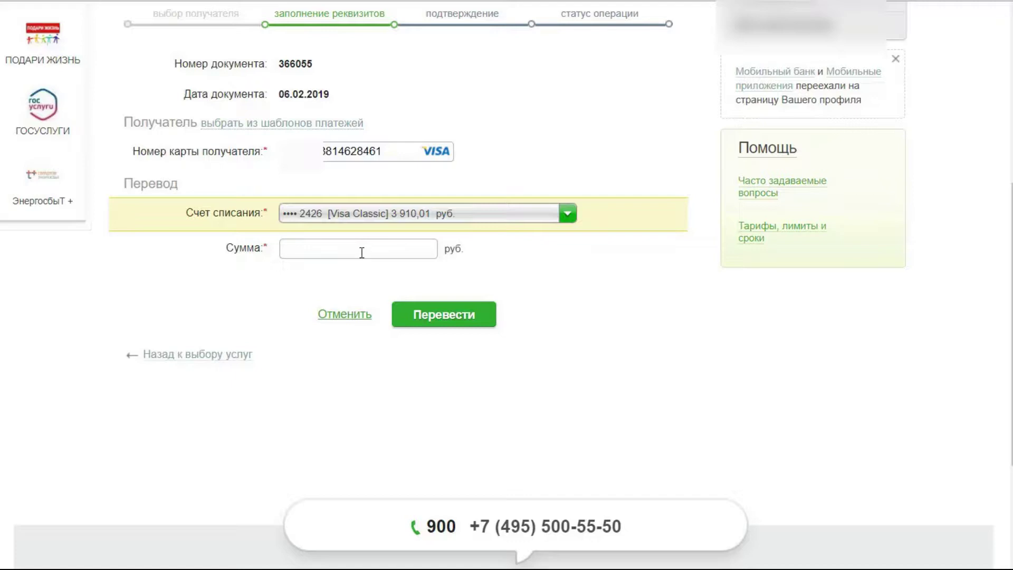
pyautogui.click(362, 252)
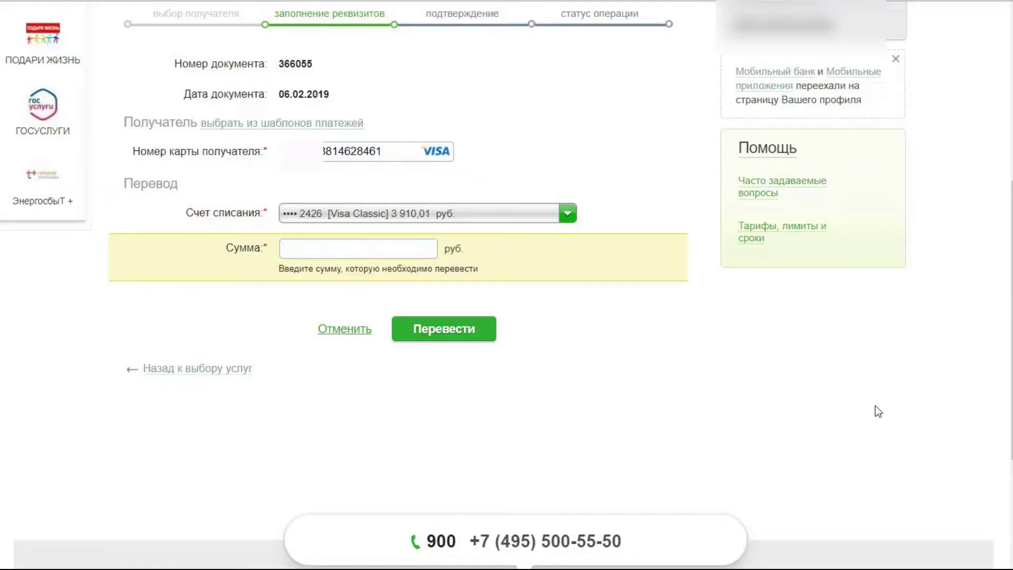
pyautogui.write('3000')
pyautogui.click(427, 330)
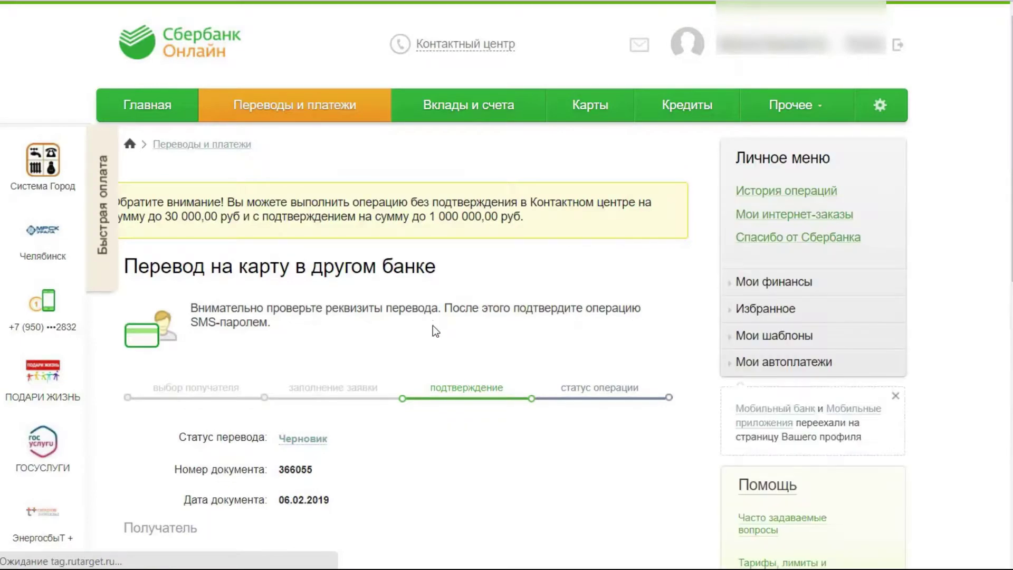
# Check the draft's 3 000,00 руб. amount and 45,00 руб. commission on the confirmation page
pyautogui.scroll(-6, 514, 316)
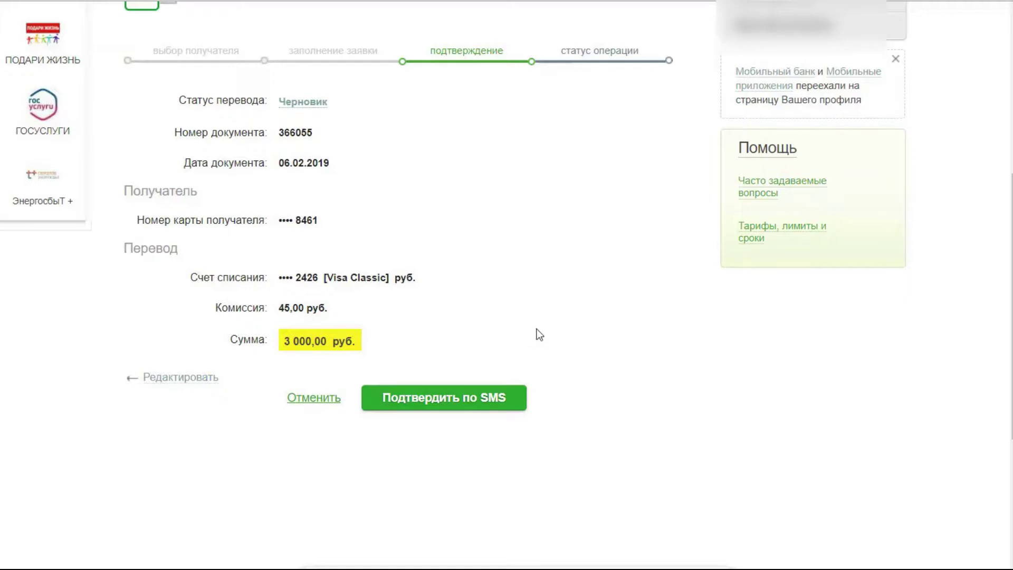
pyautogui.scroll(6, 547, 328)
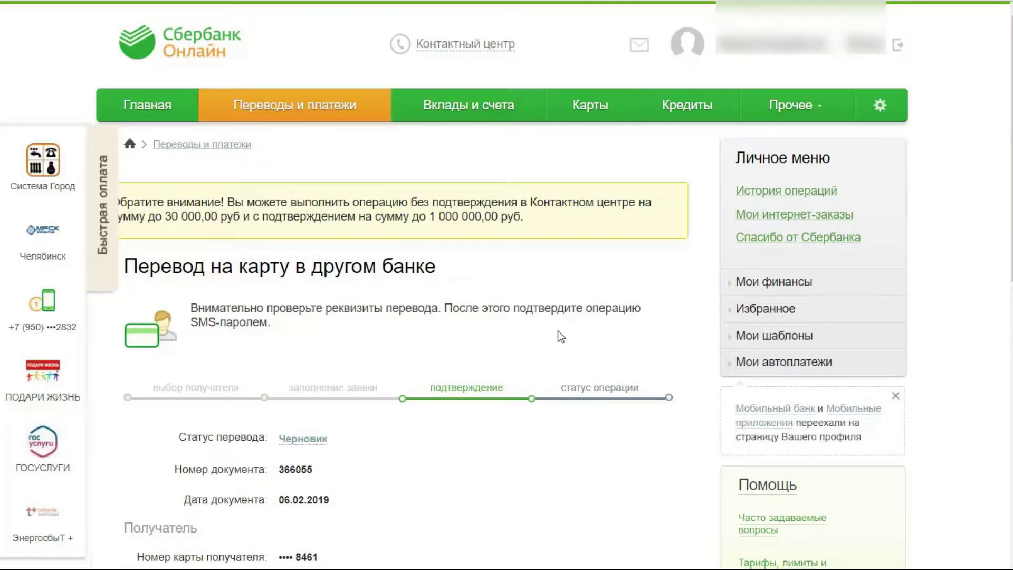
# Open 'Перевод частному лицу в другой банк по реквизитам' and paste the recipient's account number
pyautogui.click(278, 112)
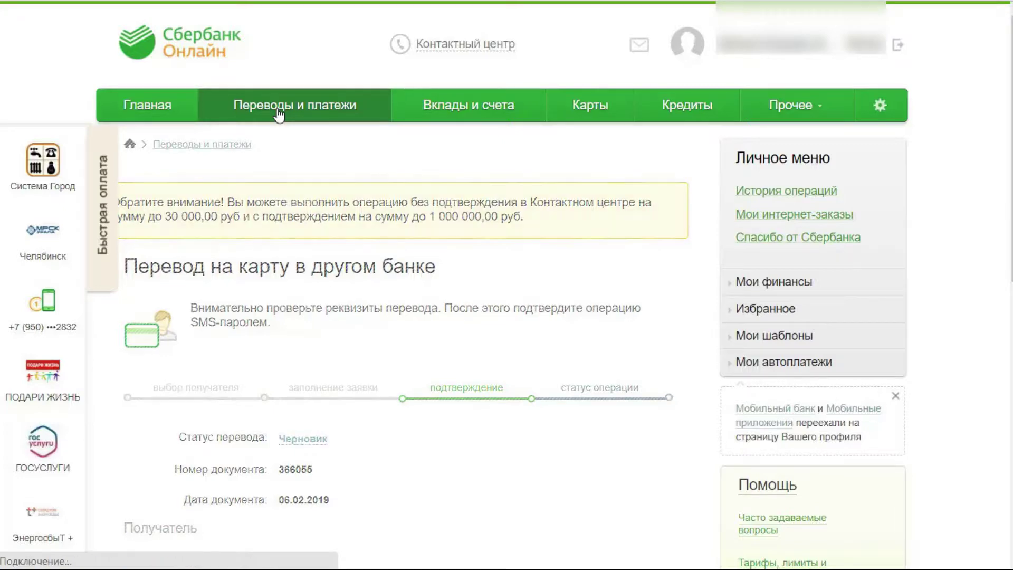
pyautogui.scroll(-2, 686, 219)
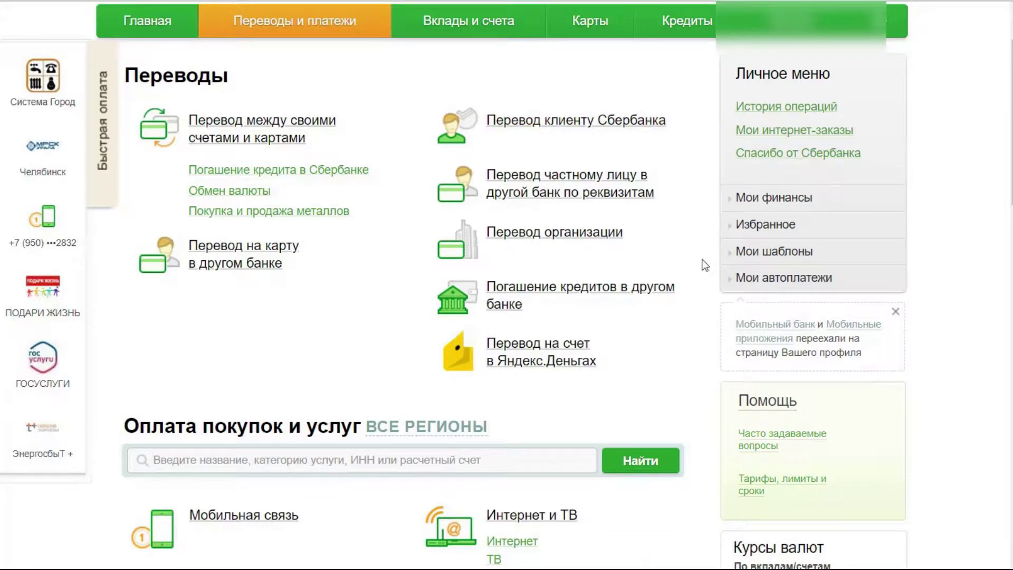
pyautogui.click(619, 200)
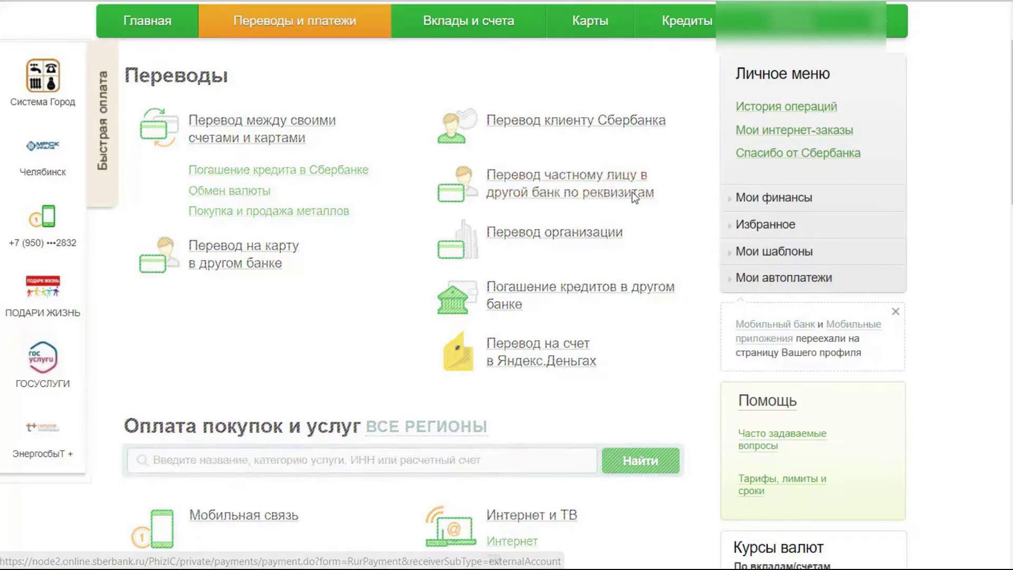
pyautogui.scroll(-6, 749, 200)
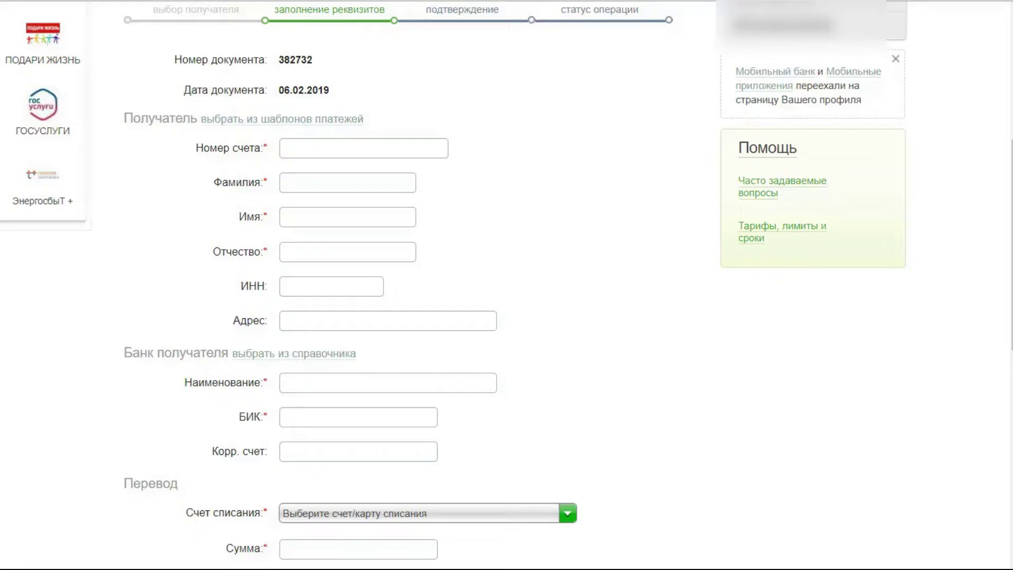
pyautogui.click(375, 150)
pyautogui.rightClick(375, 149)
pyautogui.click(425, 283)
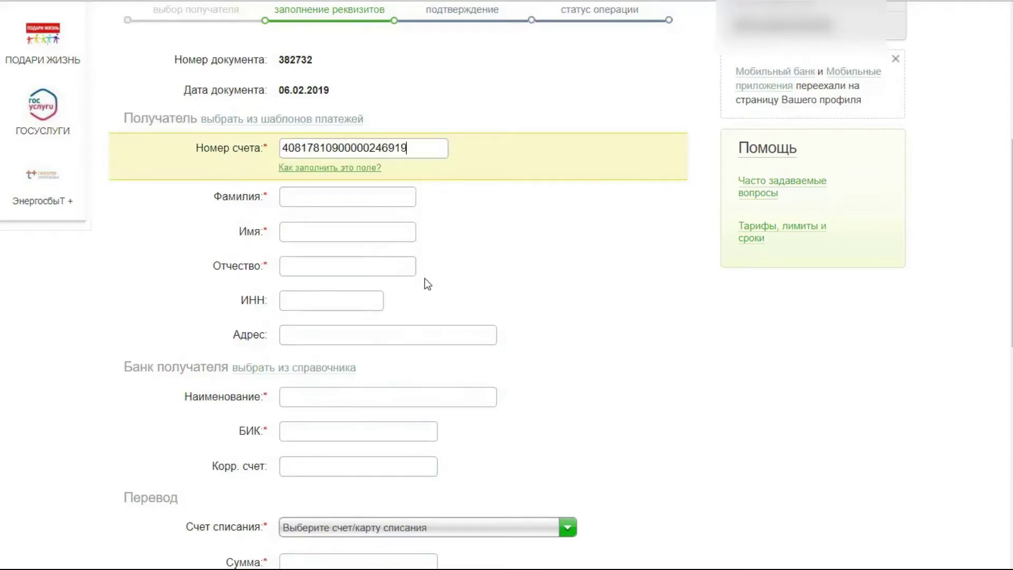
# Enter the recipient's surname, first name and patronymic
pyautogui.click(378, 202)
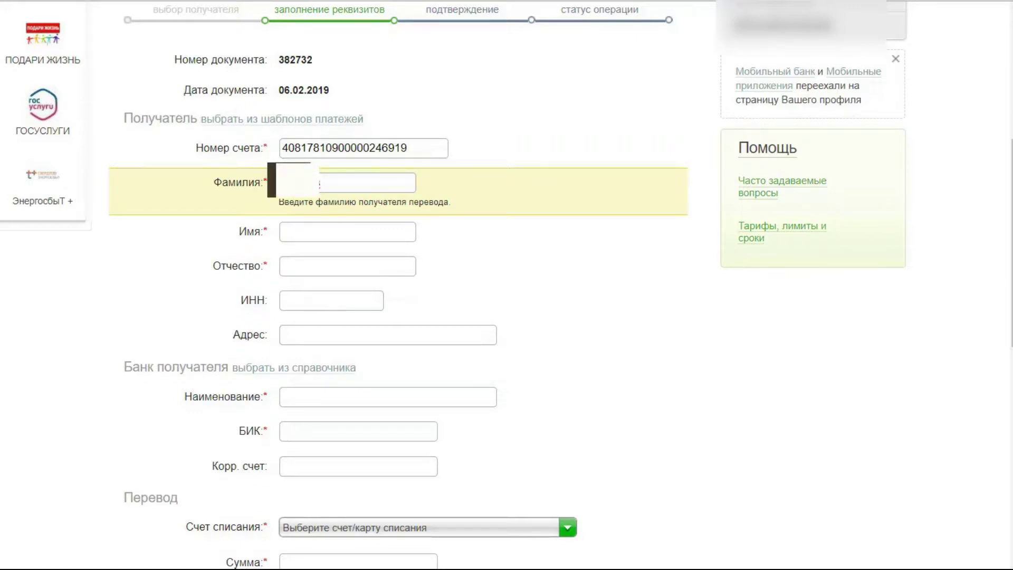
pyautogui.write('в')
pyautogui.click(317, 225)
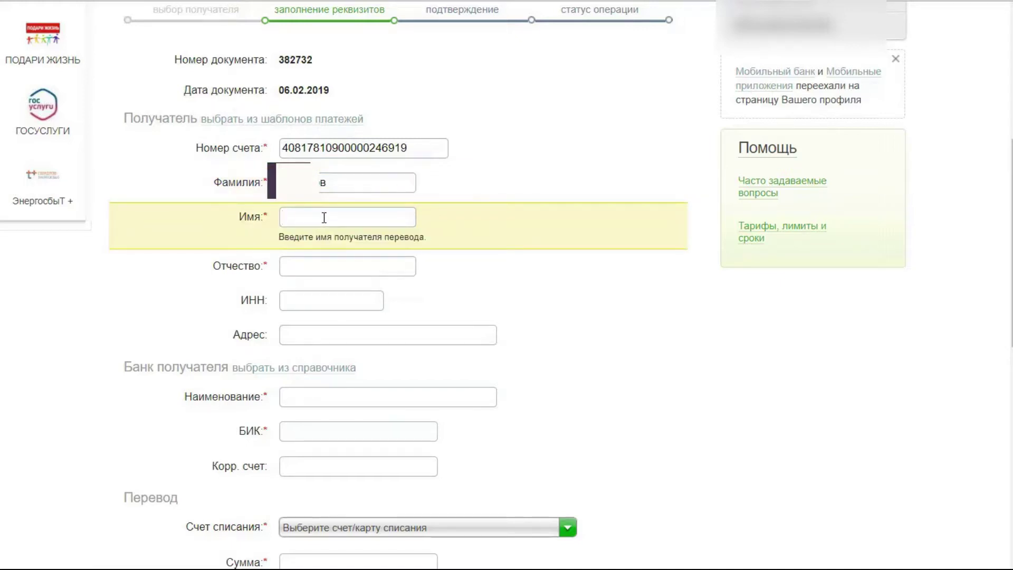
pyautogui.write('Максим')
pyautogui.click(344, 265)
pyautogui.write('Юрьевич')
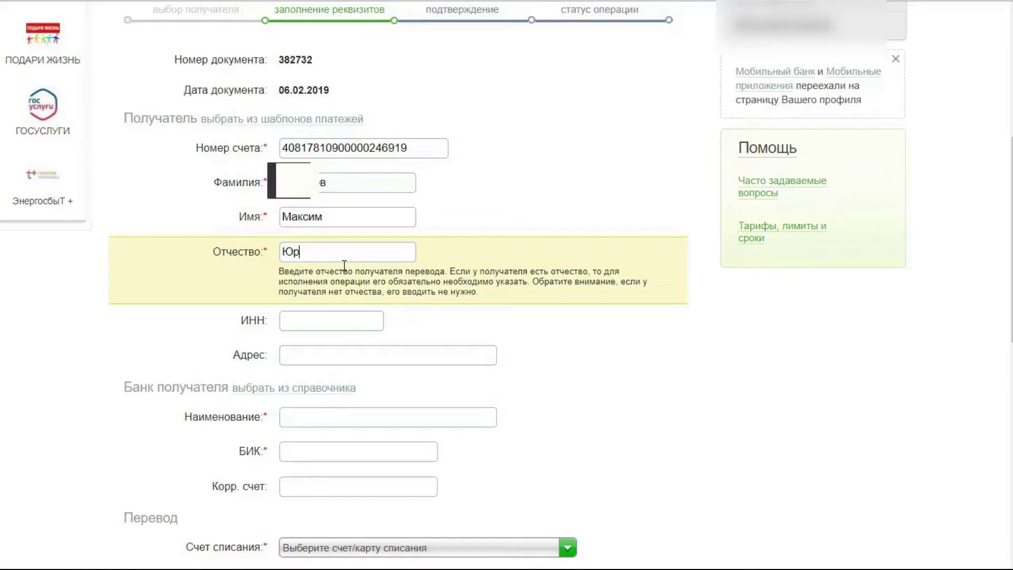
# Open the bank directory via 'выбрать из справочника' to pick the recipient's bank
pyautogui.click(647, 403)
pyautogui.scroll(-3, 602, 369)
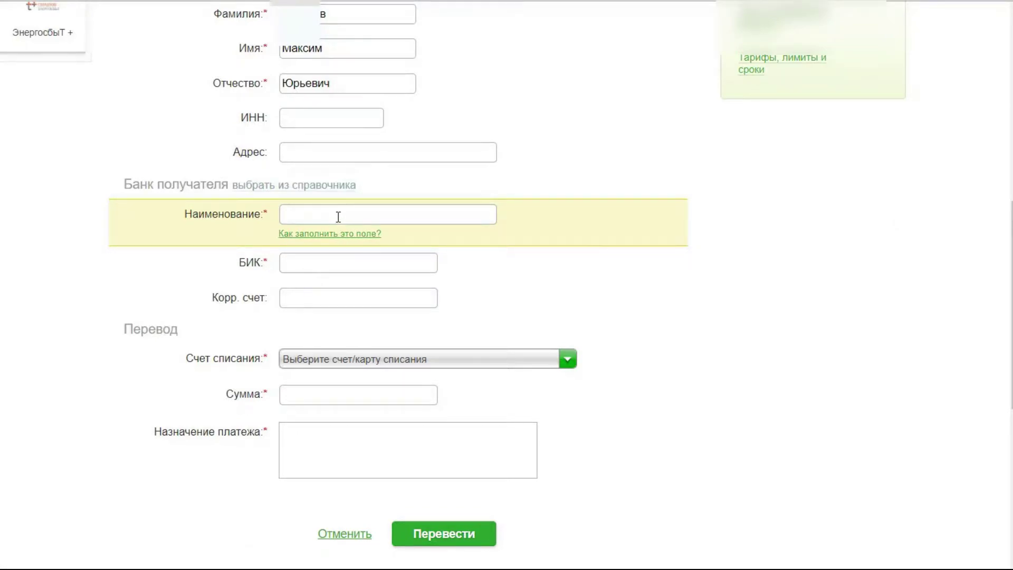
pyautogui.click(339, 235)
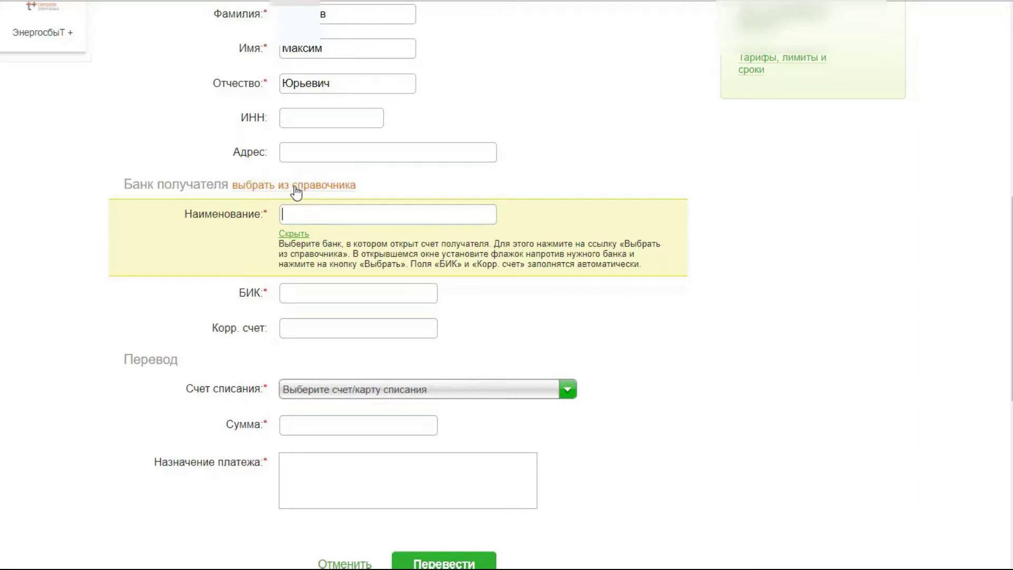
pyautogui.click(294, 186)
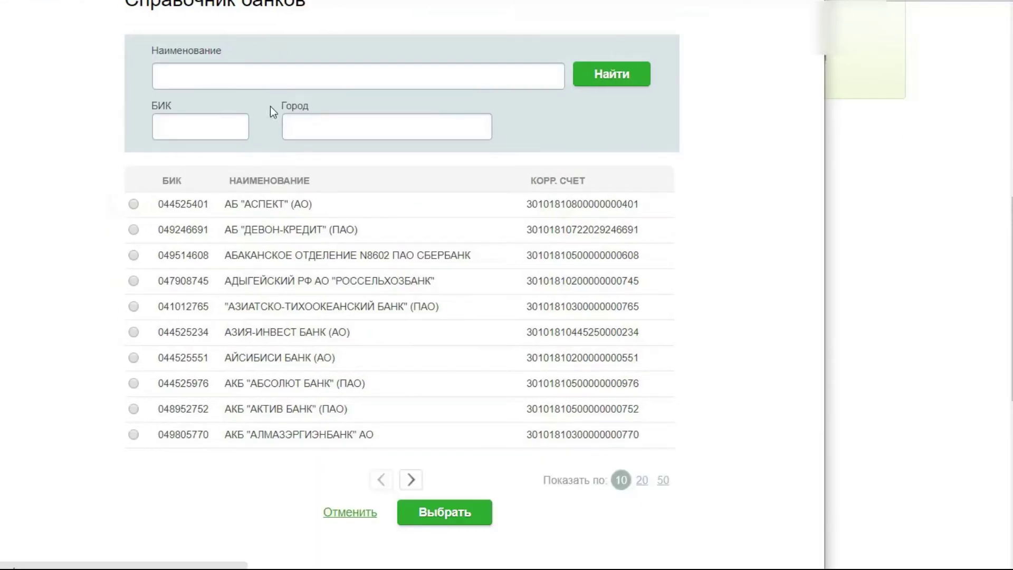
# Search the bank directory for 'убрир' and select ПАО КБ "УБРИР" (БИК 046577795)
pyautogui.click(254, 76)
pyautogui.write('У')
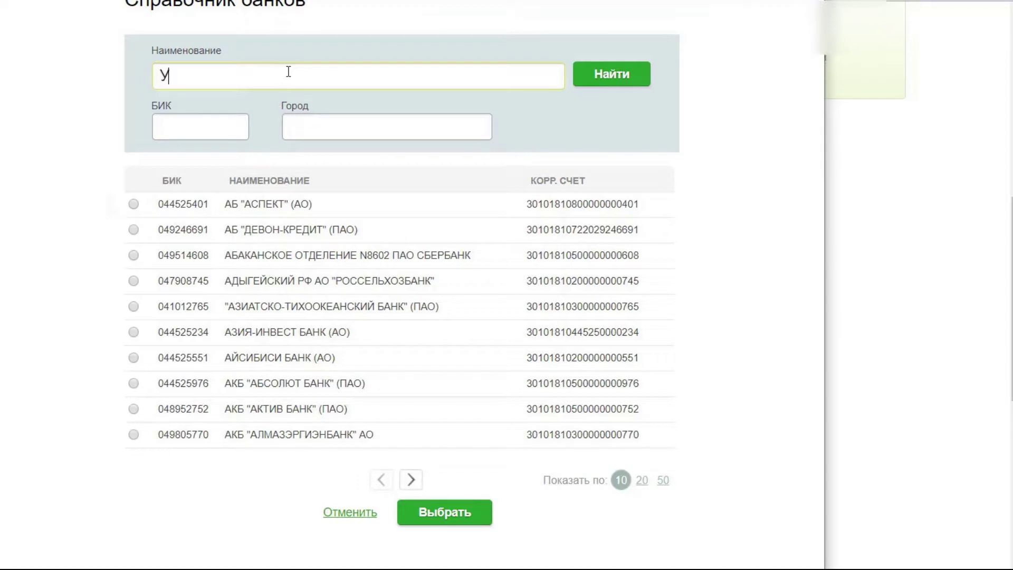
pyautogui.press('BackSpace')
pyautogui.write('убрир')
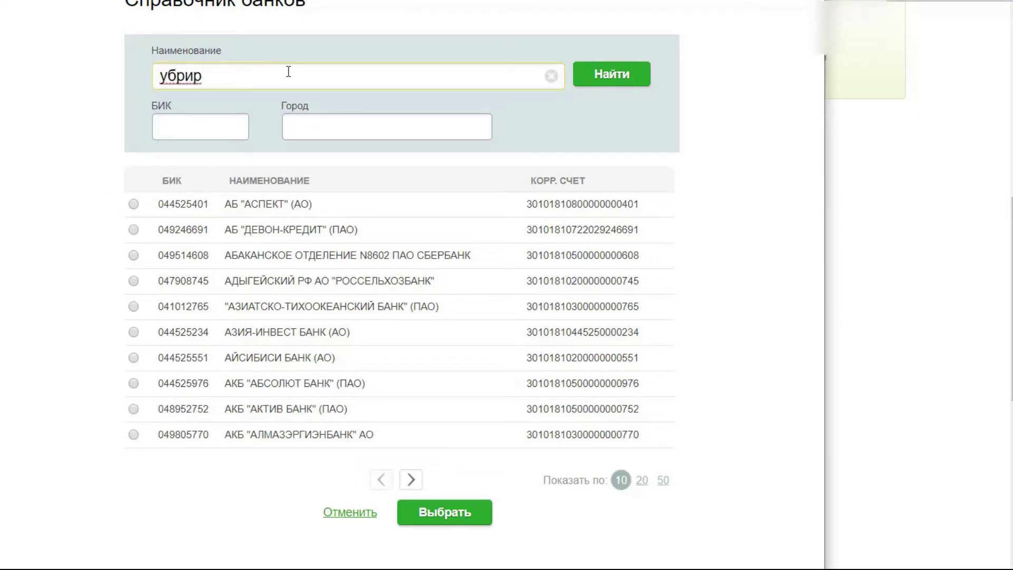
pyautogui.click(631, 79)
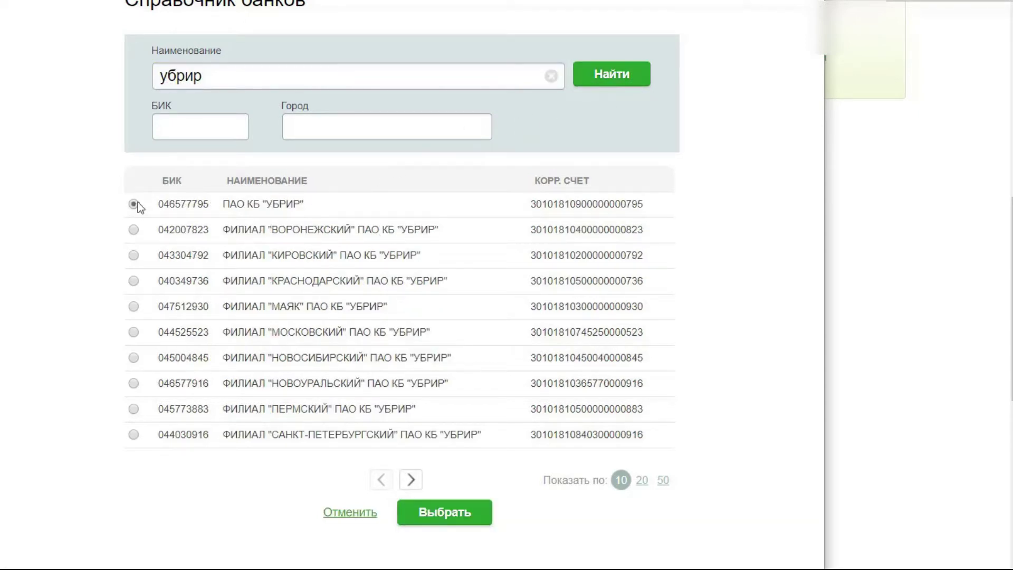
pyautogui.click(459, 520)
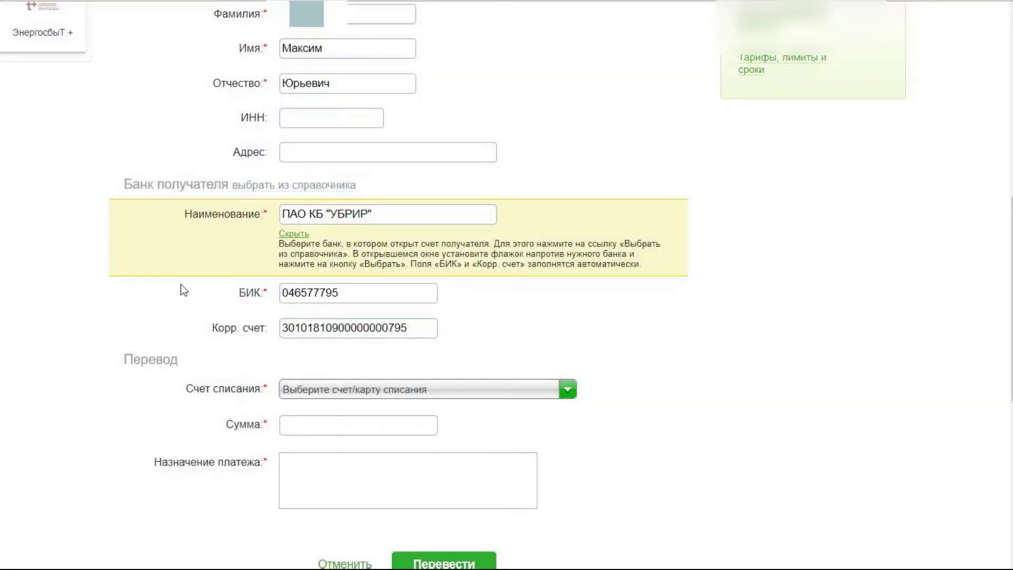
pyautogui.scroll(-2, 633, 251)
# Check the auto-filled БИК and correspondent account of the recipient bank
pyautogui.click(346, 210)
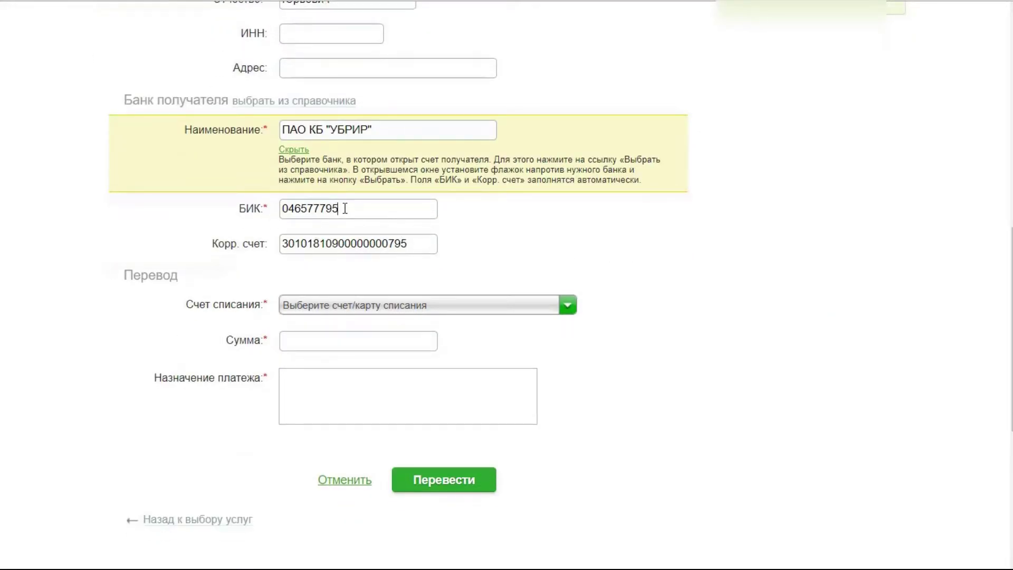
pyautogui.hotkey('shift', 'Left')
pyautogui.hotkey('shift', 'Left')
pyautogui.hotkey('shift', 'Left')
pyautogui.hotkey('shift', 'Left')
pyautogui.hotkey('shift', 'Left')
pyautogui.hotkey('shift', 'Left')
pyautogui.moveTo(409, 214); pyautogui.dragTo(350, 213)
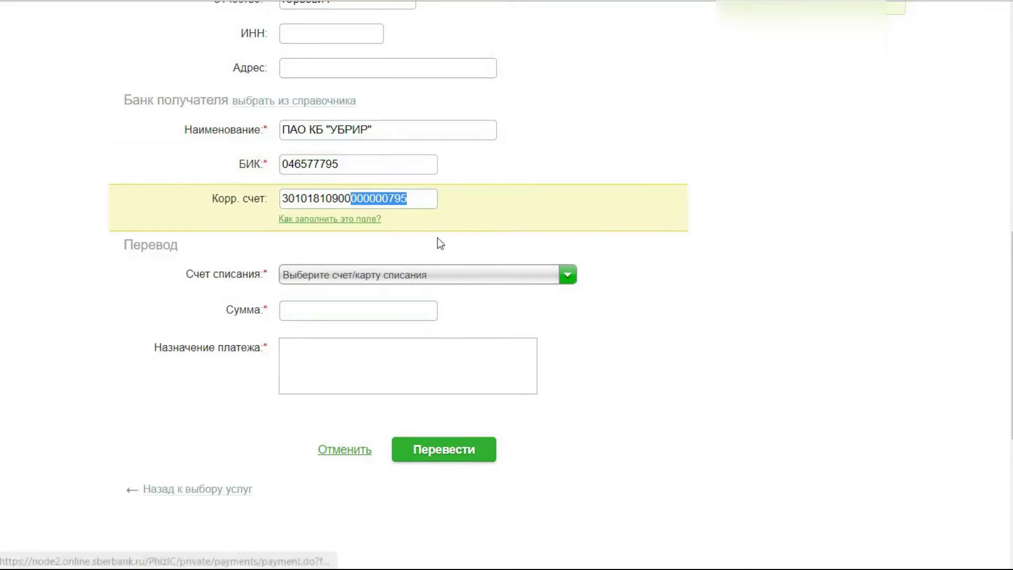
pyautogui.click(804, 281)
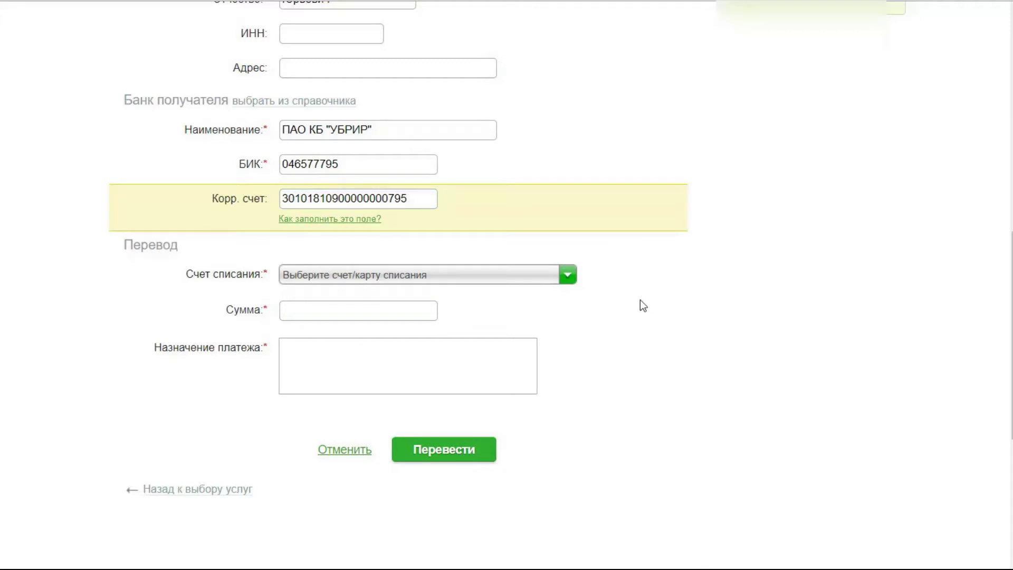
# Debit the Visa Classic card (3 910,01 руб.), enter 3000 and purpose 'Пополнение счета'
pyautogui.click(570, 276)
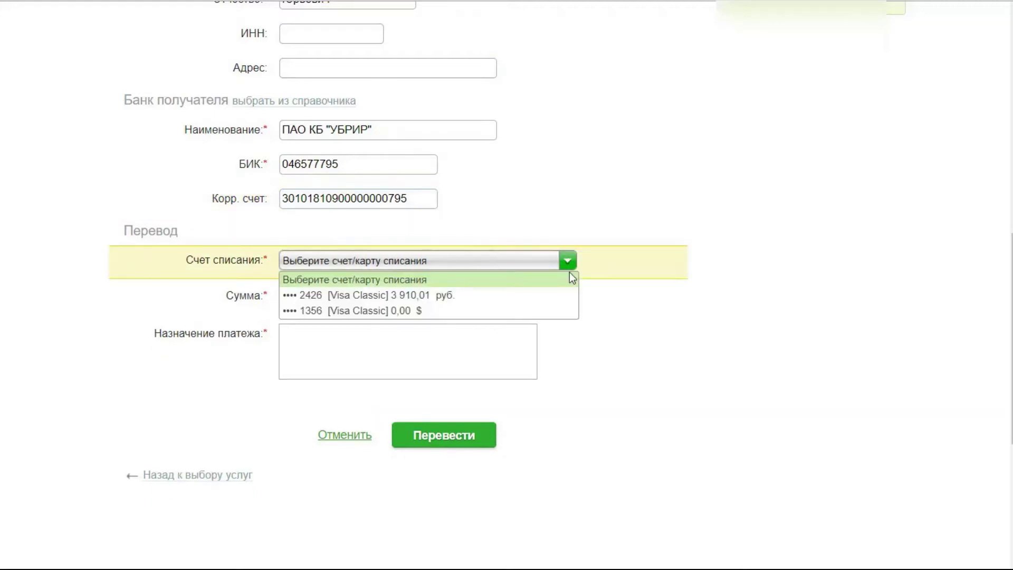
pyautogui.click(541, 296)
pyautogui.click(333, 298)
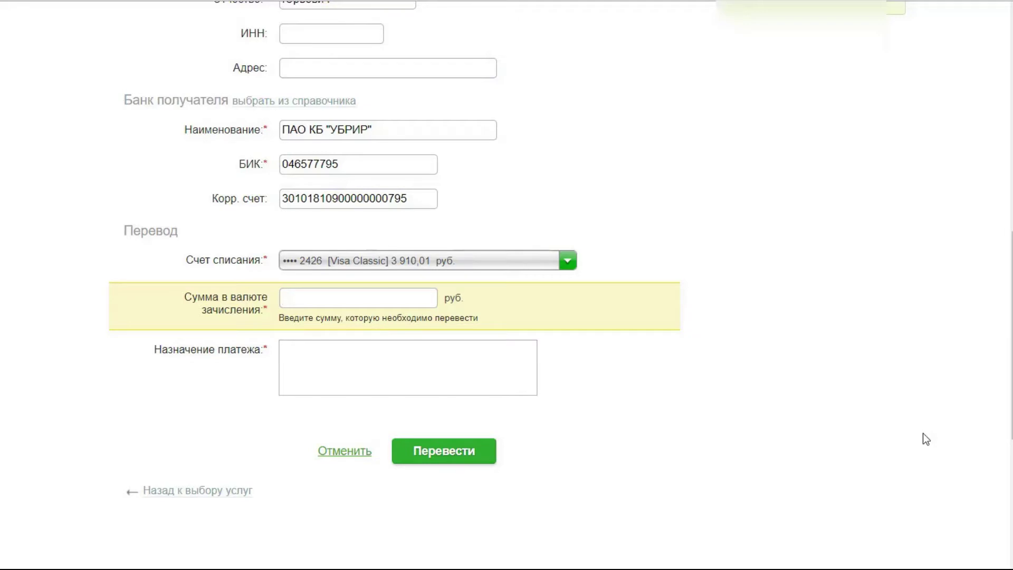
pyautogui.write('3000')
pyautogui.click(396, 370)
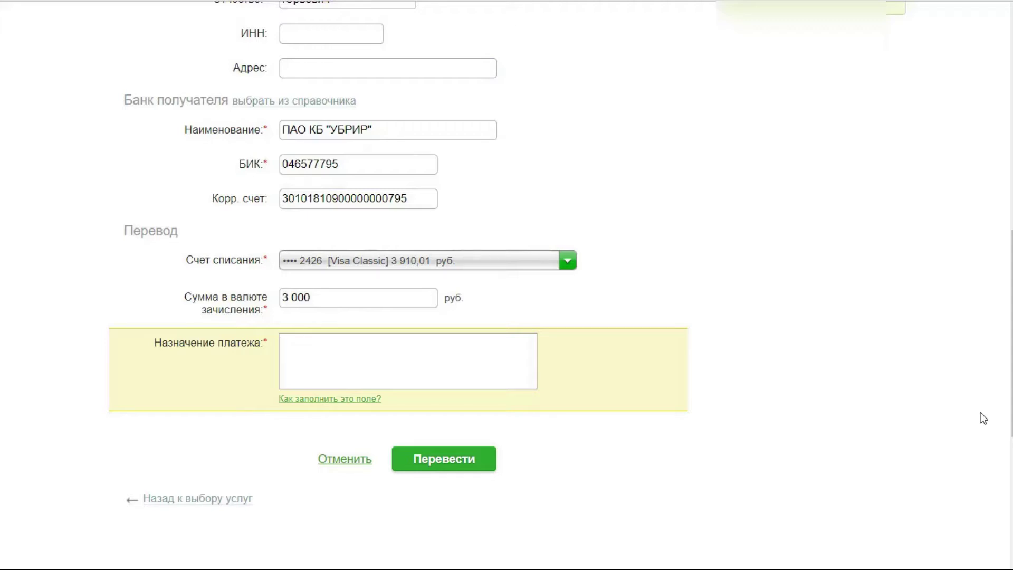
pyautogui.write('Поглнение счета')
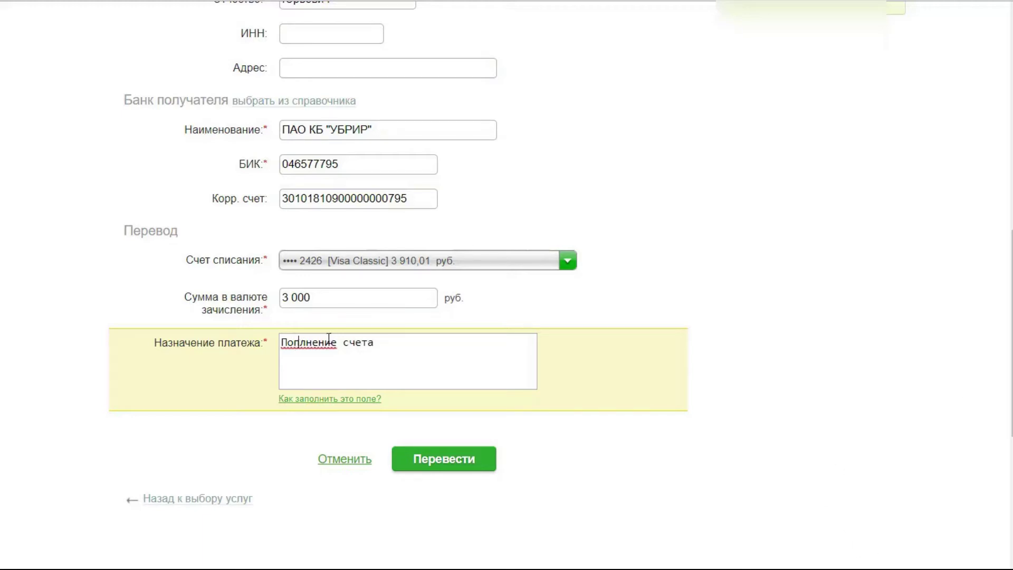
pyautogui.write('о')
# Submit the 3 000-ruble account transfer and review its details
pyautogui.click(472, 464)
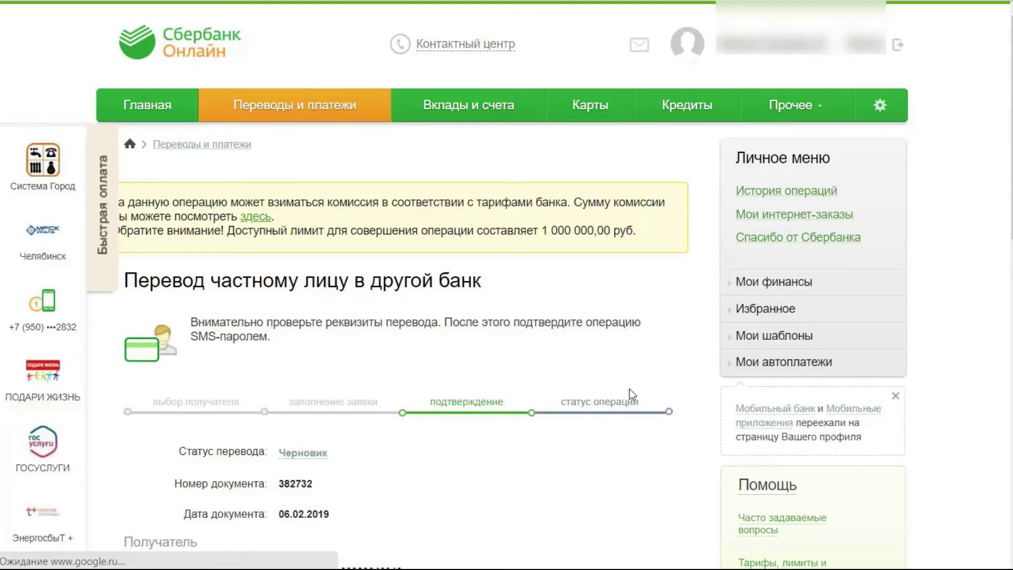
pyautogui.scroll(-10, 629, 389)
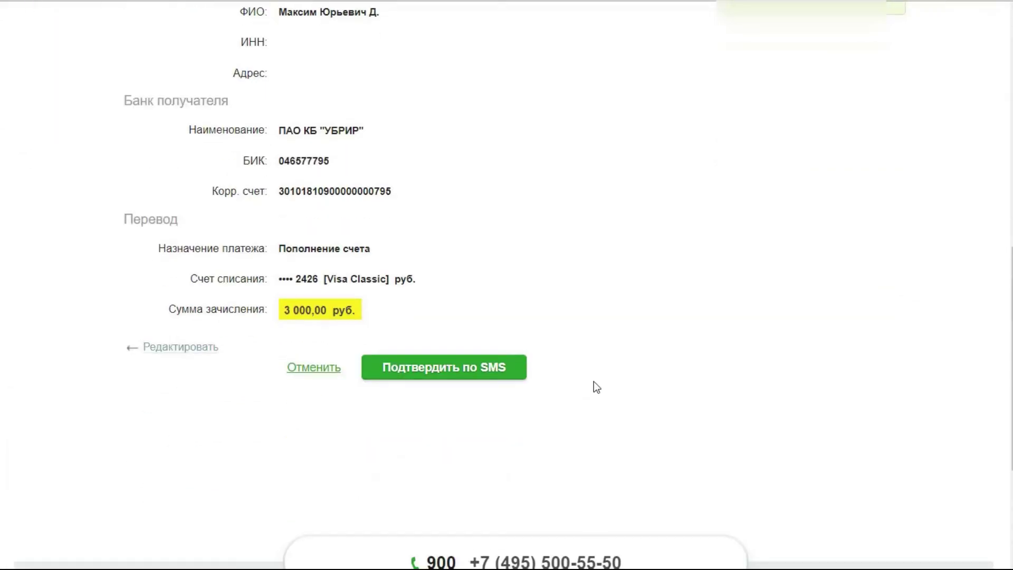
pyautogui.scroll(5, 597, 375)
pyautogui.scroll(-5, 597, 376)
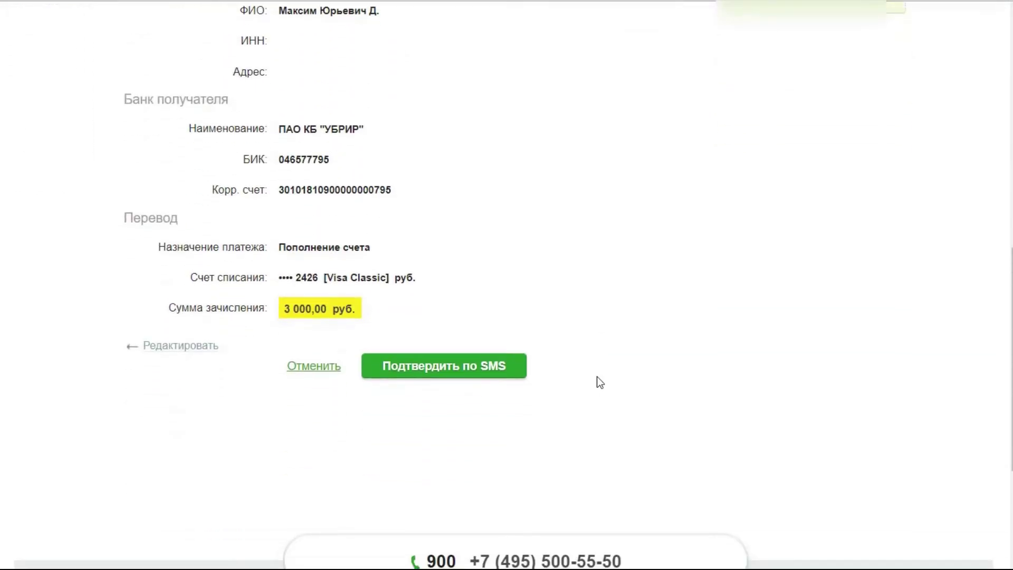
pyautogui.scroll(-2, 597, 376)
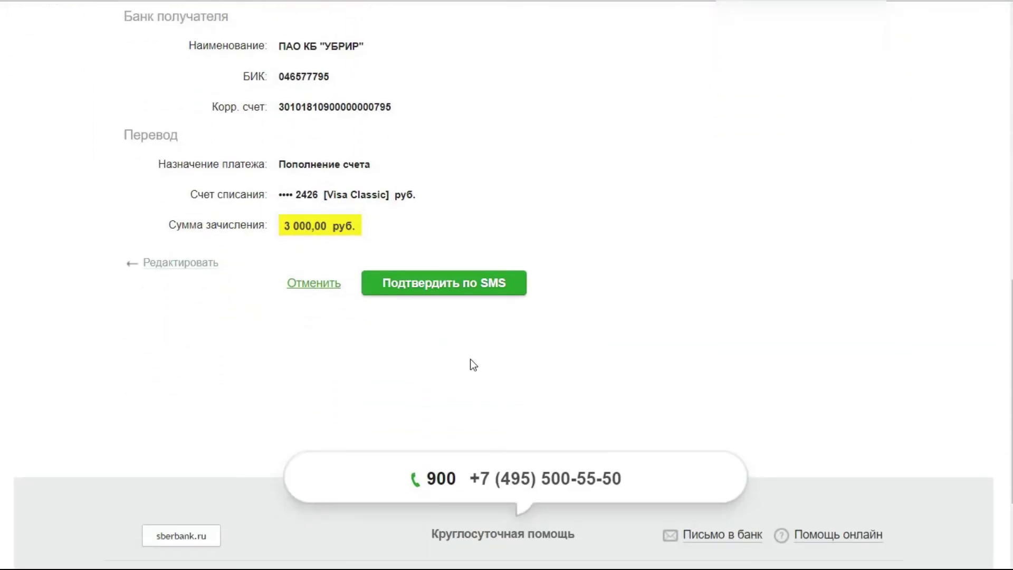
pyautogui.scroll(2, 471, 359)
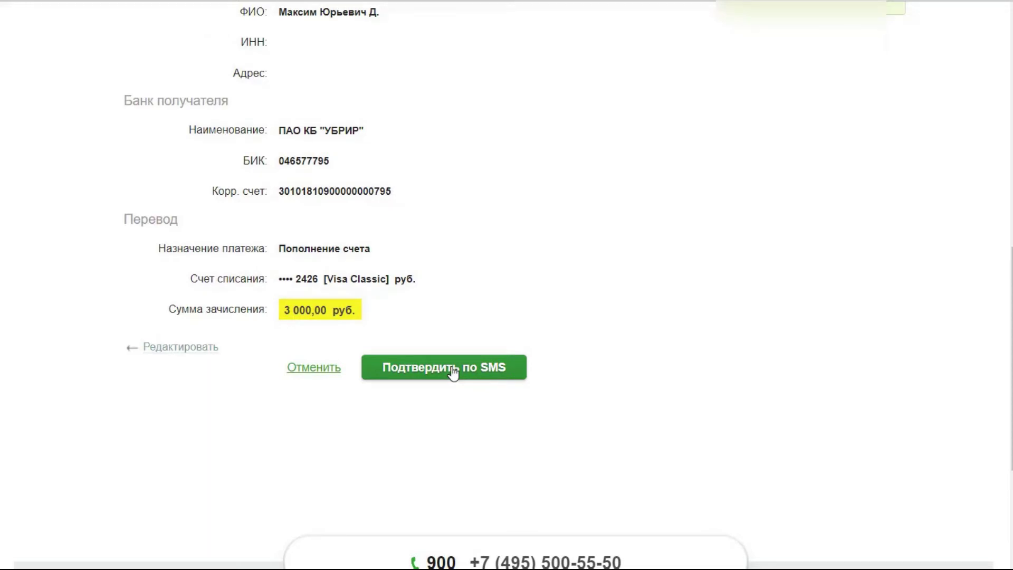
# Confirm the transfer by SMS, entering the one-time SMS password
pyautogui.click(453, 373)
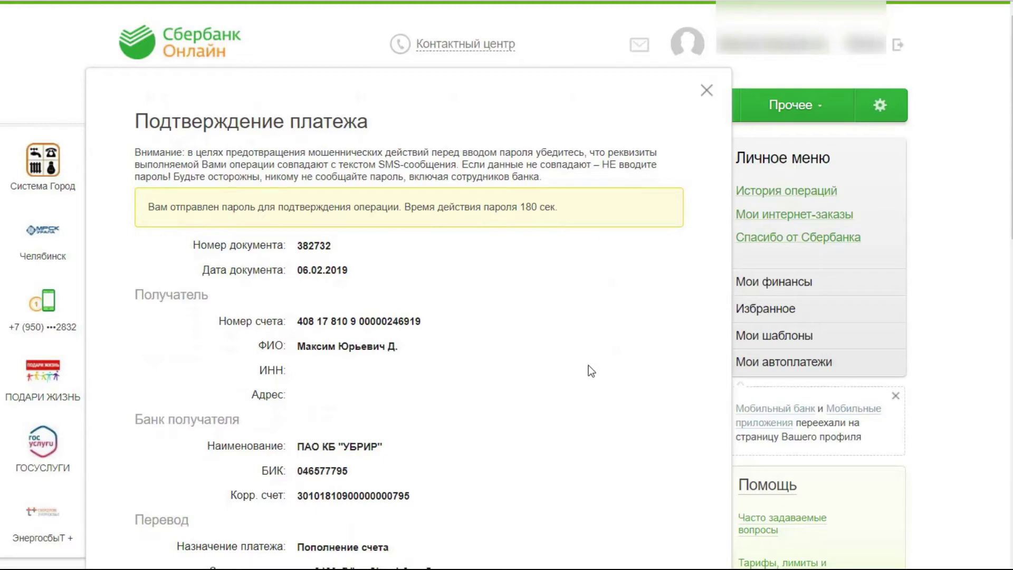
pyautogui.scroll(-5, 588, 365)
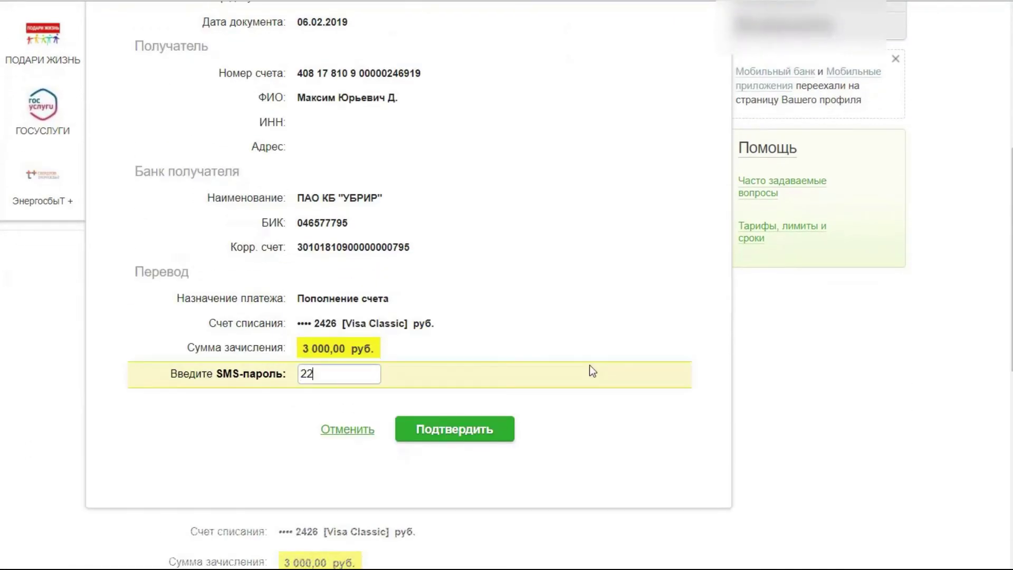
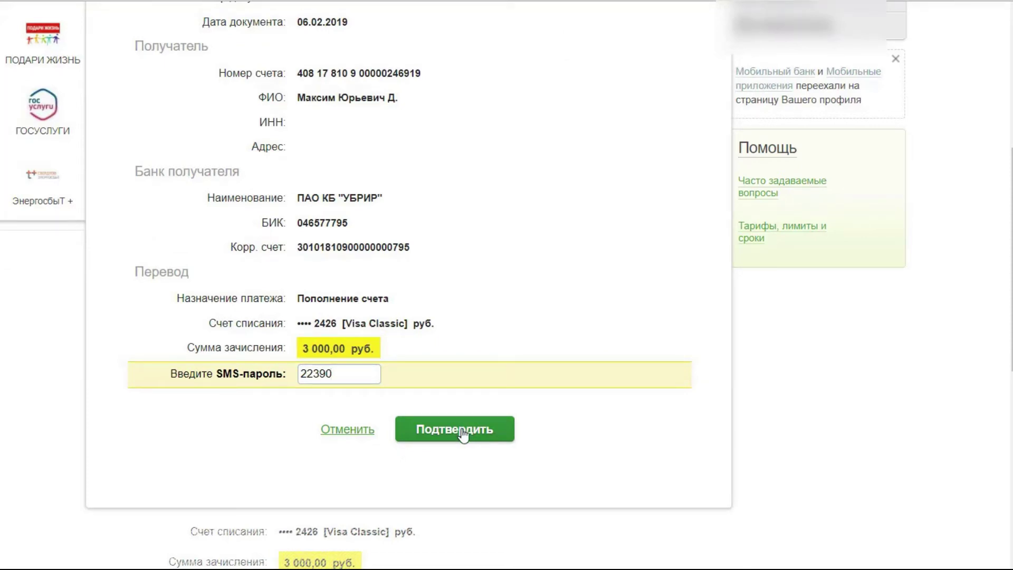
pyautogui.click(463, 434)
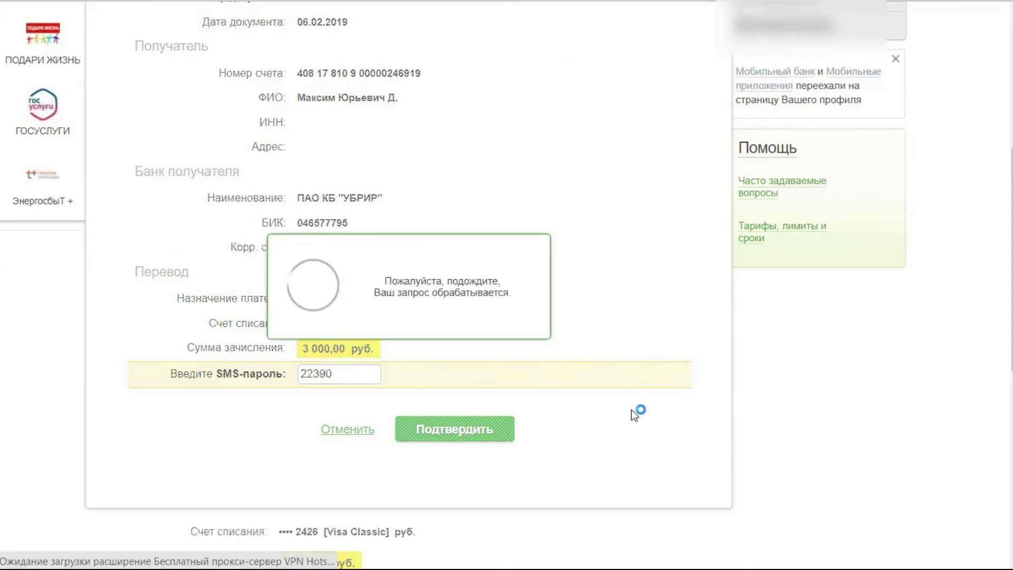
pyautogui.scroll(-8, 625, 387)
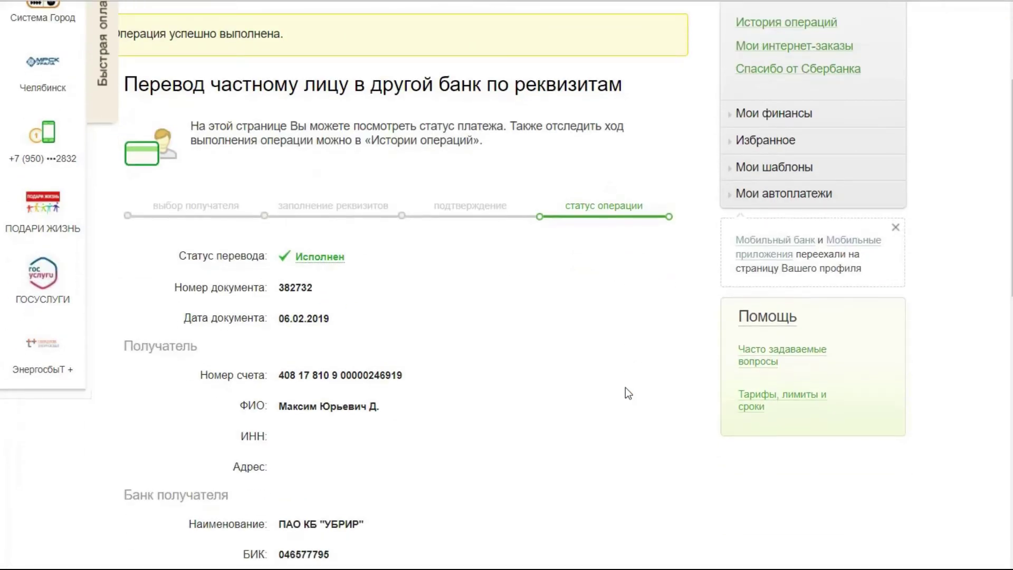
pyautogui.scroll(-2, 628, 391)
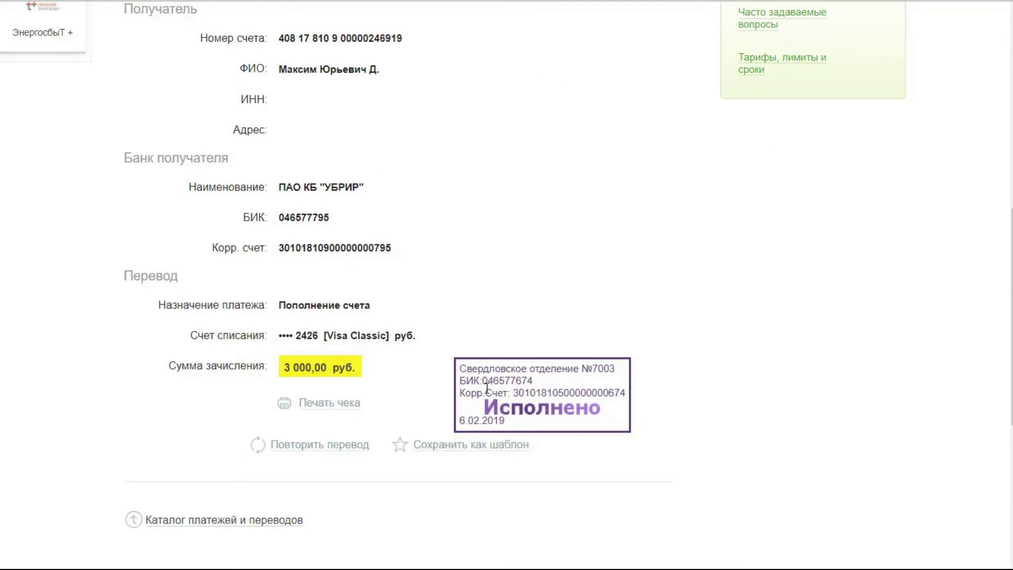
pyautogui.scroll(1, 490, 382)
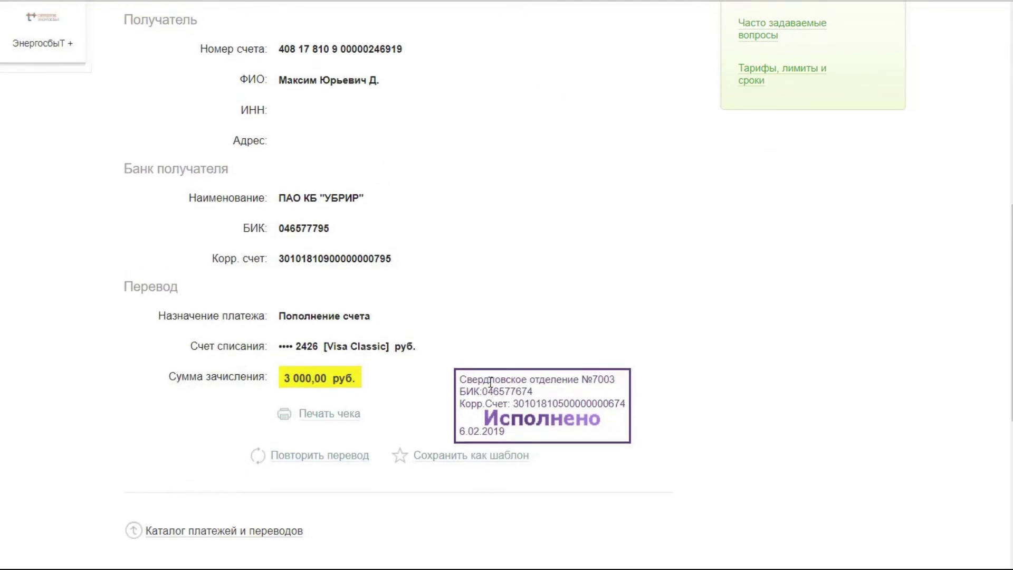
pyautogui.scroll(5, 490, 376)
pyautogui.scroll(-5, 490, 376)
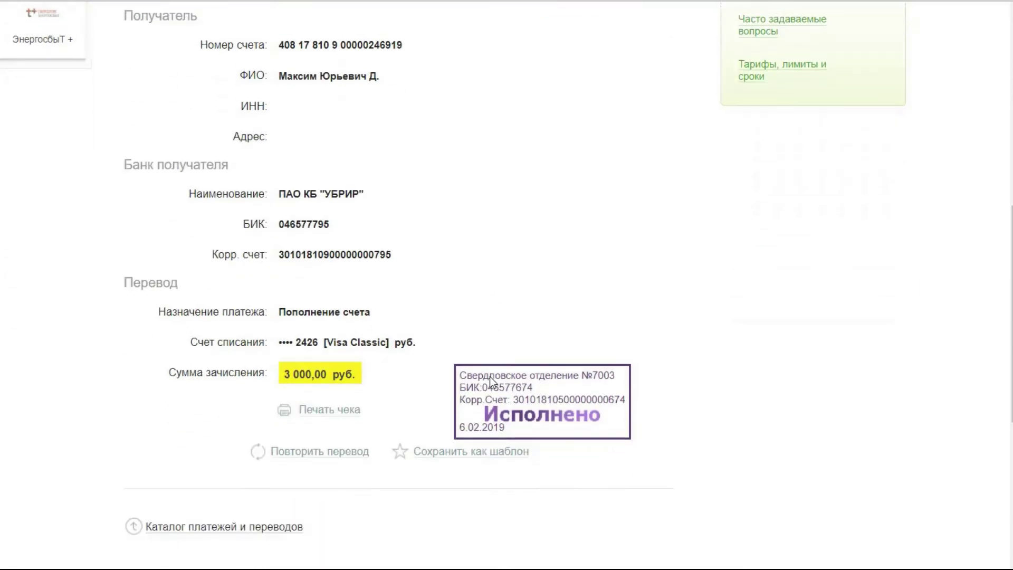
pyautogui.scroll(-1, 490, 376)
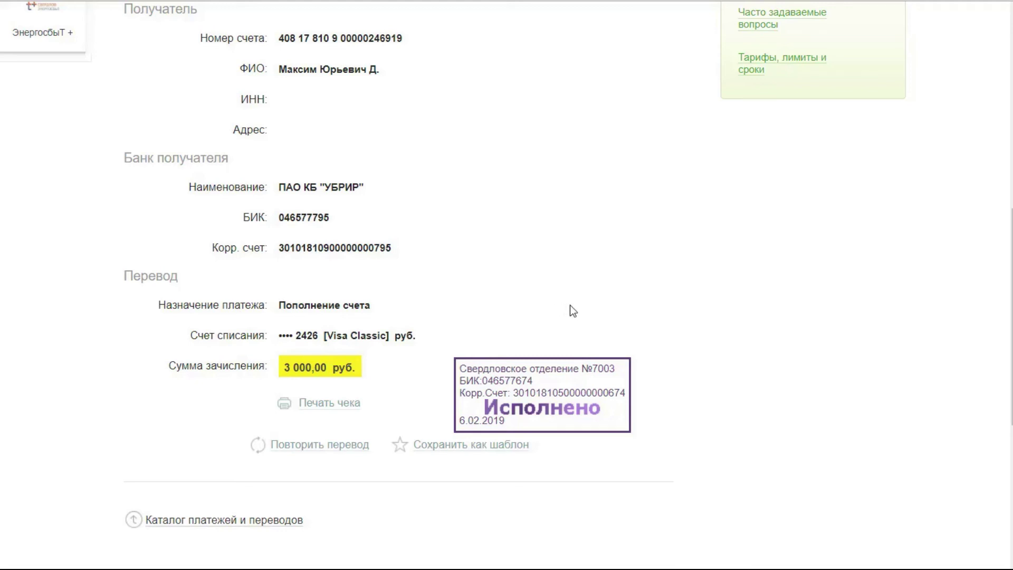
pyautogui.scroll(8, 578, 306)
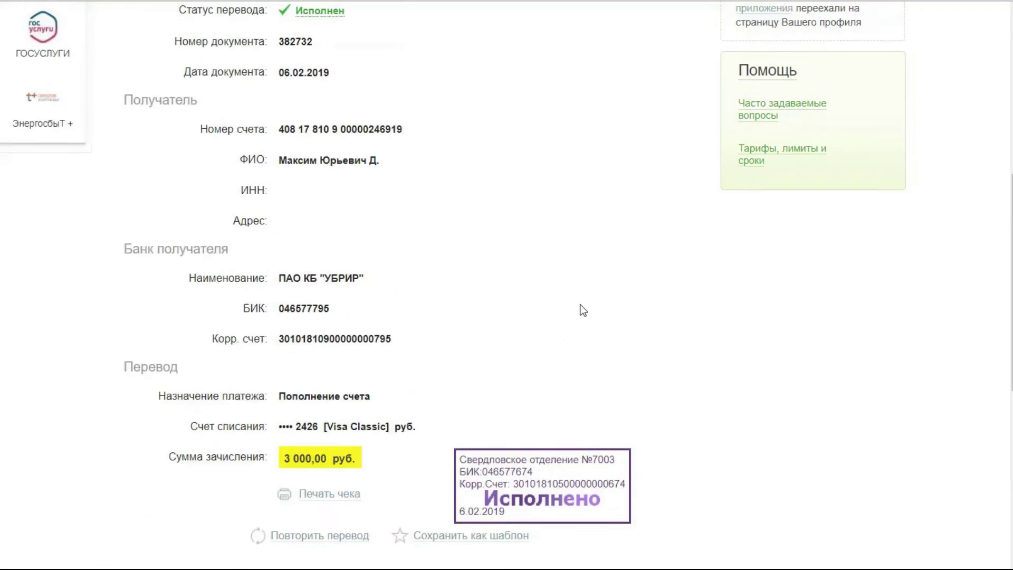
pyautogui.scroll(2, 587, 315)
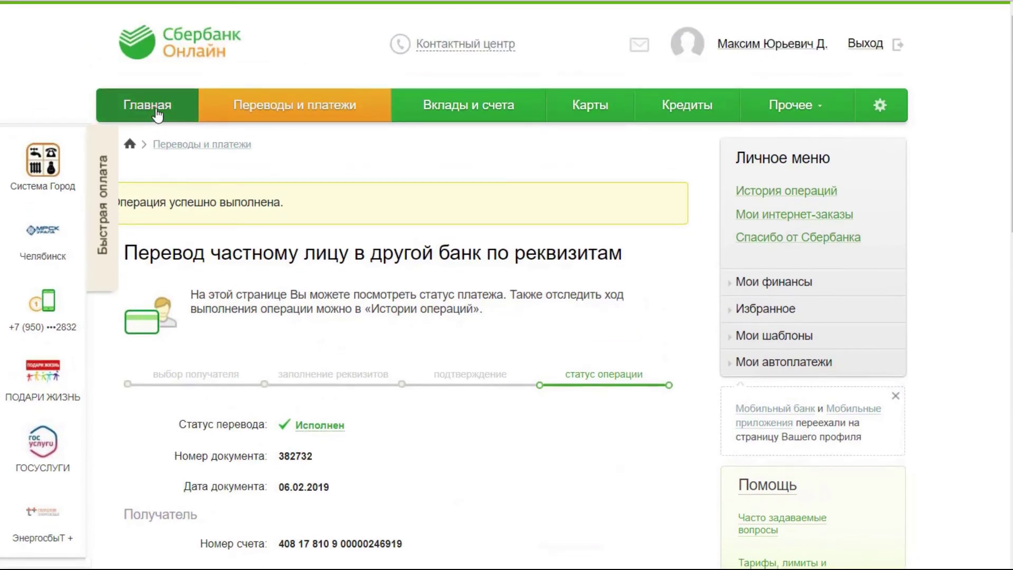
pyautogui.scroll(-10, 758, 423)
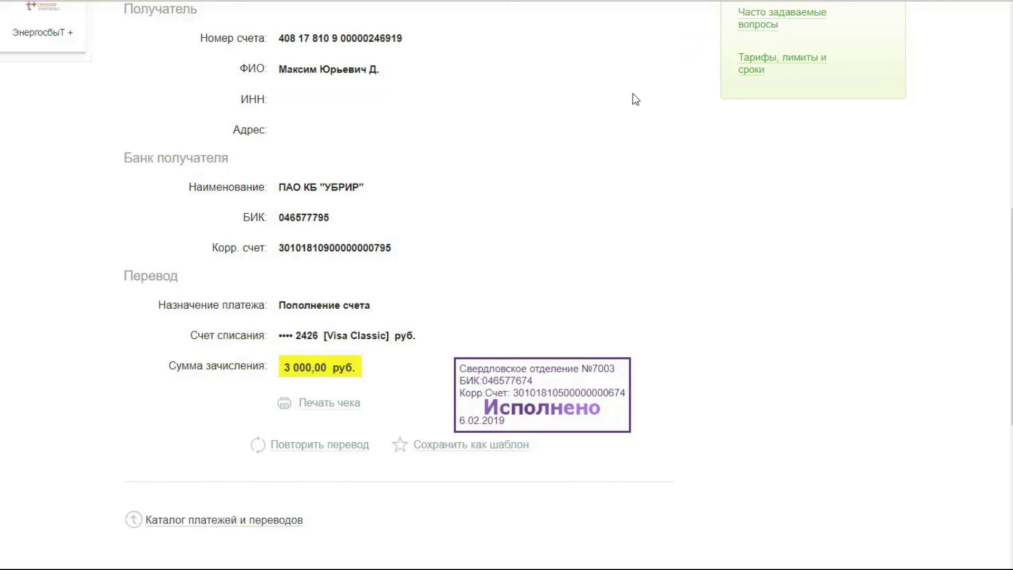
pyautogui.scroll(10, 633, 93)
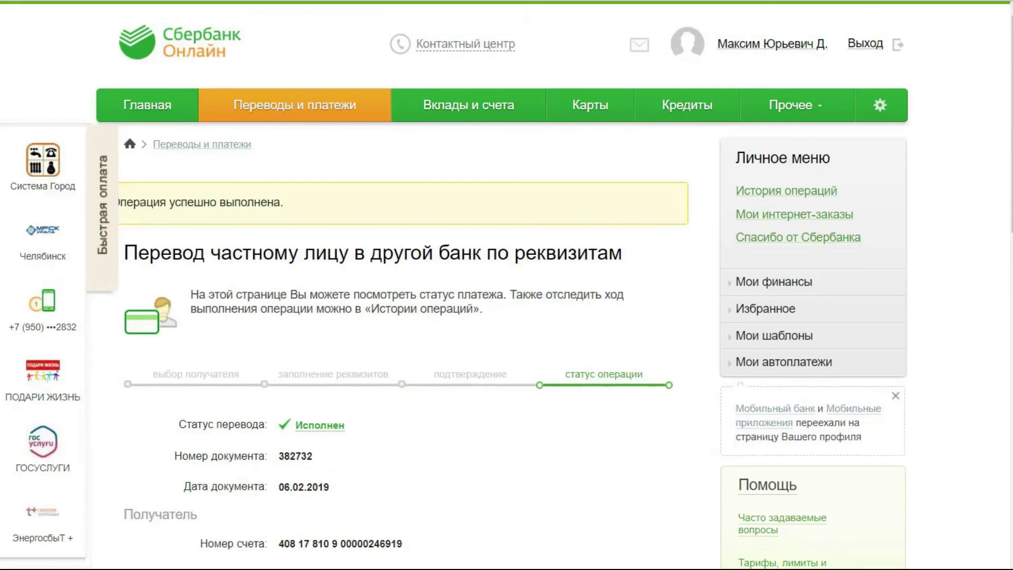